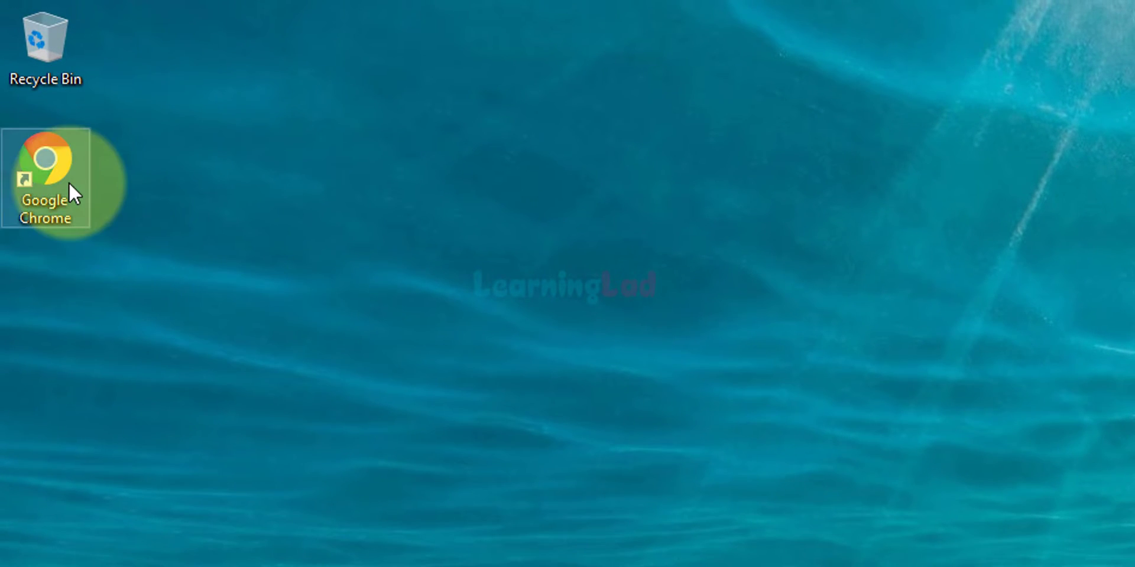
# - Launch Google Chrome from the desktop and load python.org
pyautogui.click(69, 183)
pyautogui.press('Return')
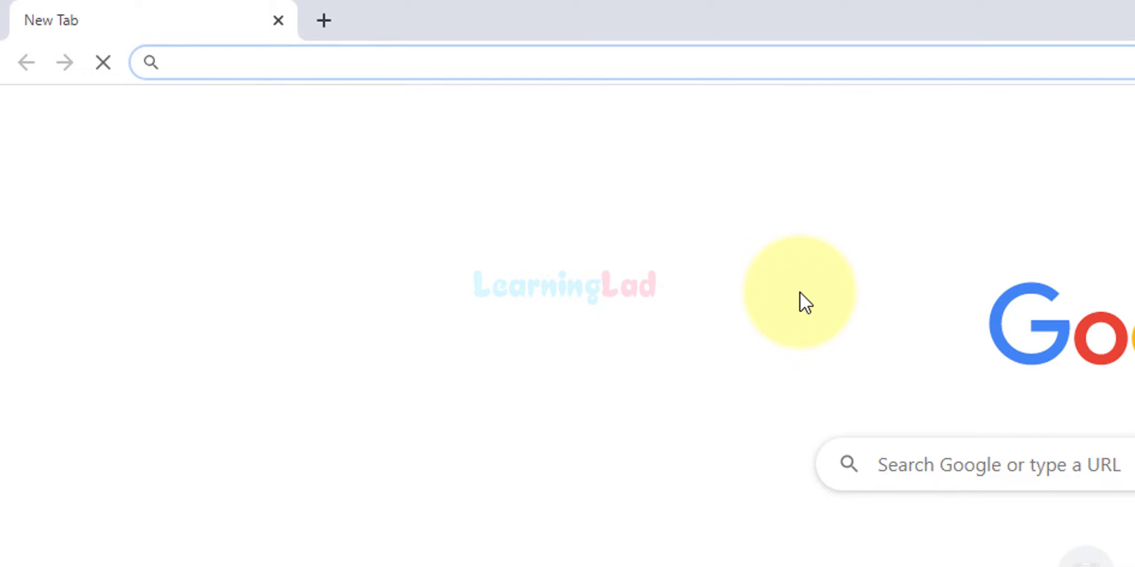
pyautogui.write('pytho')
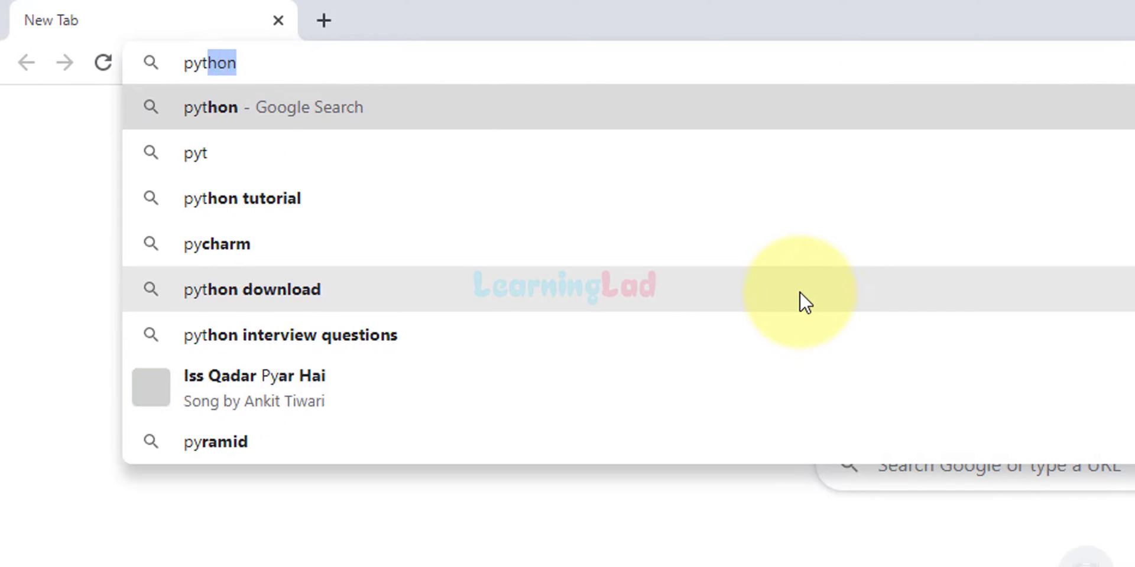
pyautogui.write('n.org')
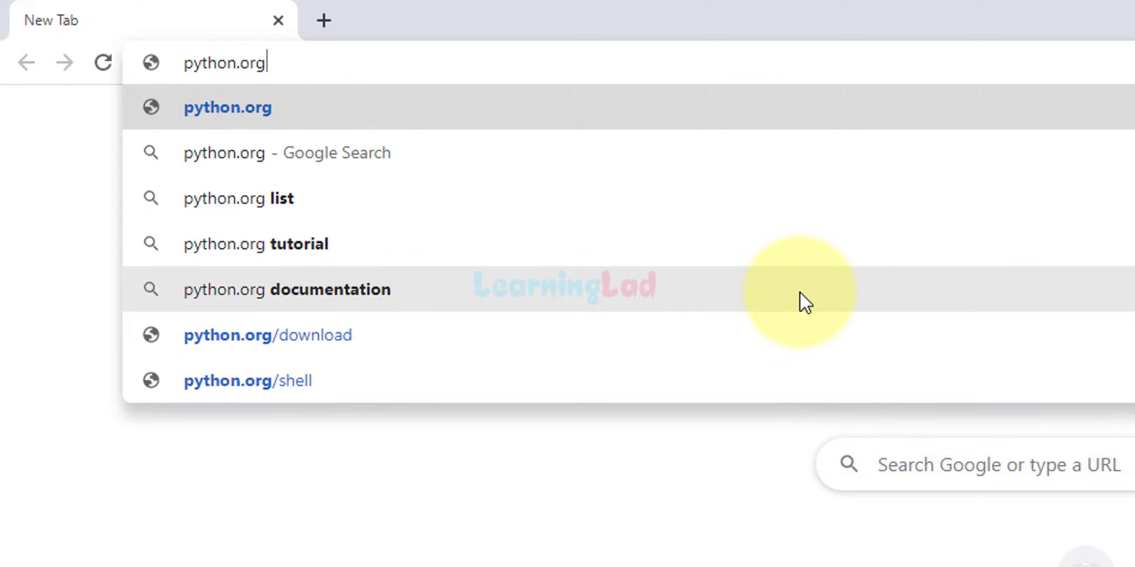
pyautogui.press('Return')
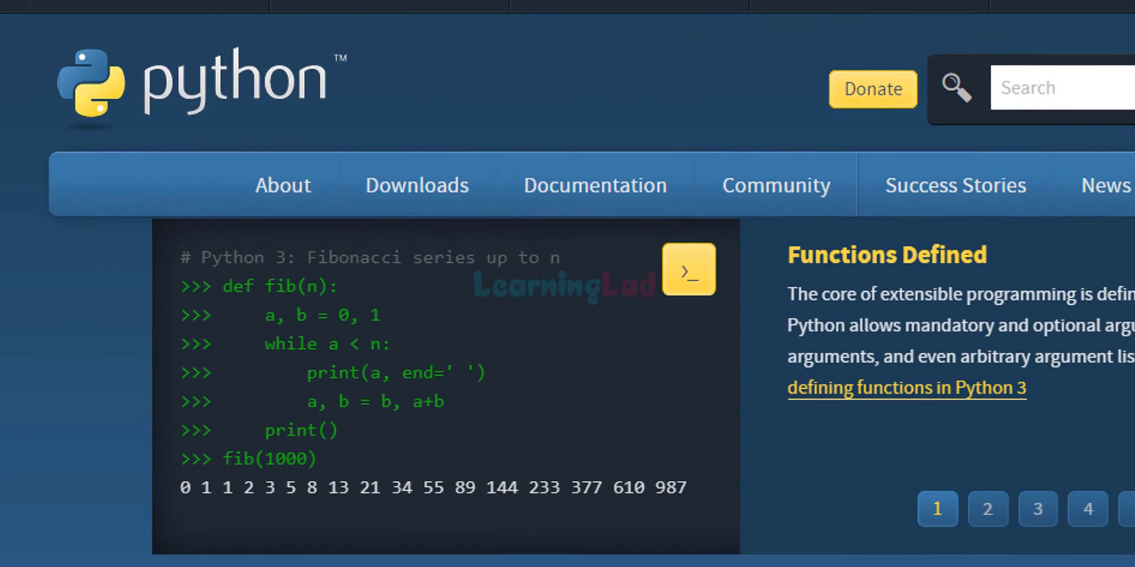
# - Go to the Windows downloads page from python.org's Downloads menu
pyautogui.moveTo(431, 214)
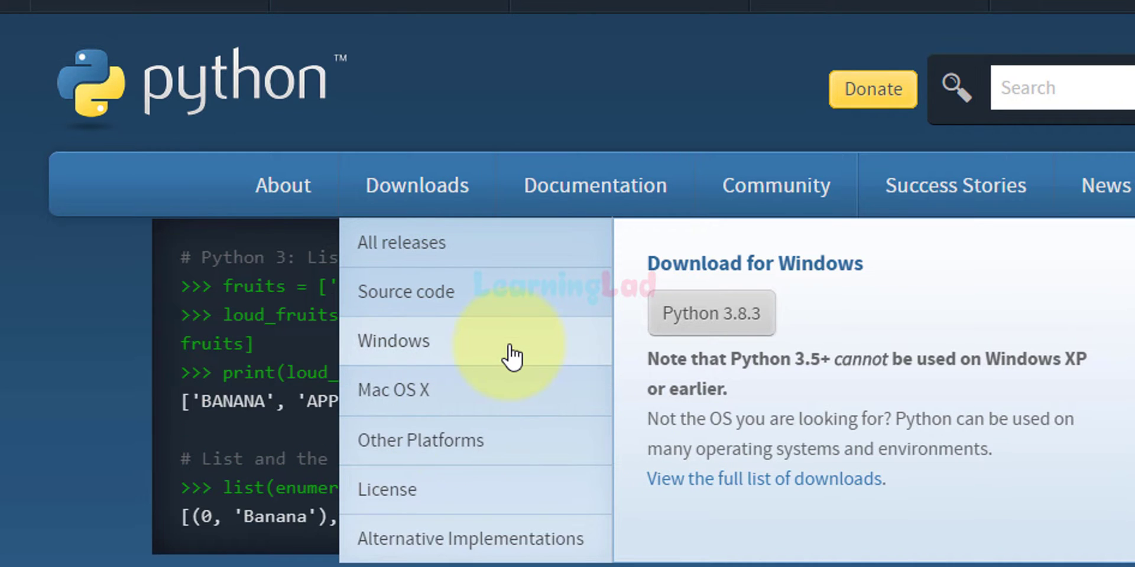
pyautogui.click(388, 353)
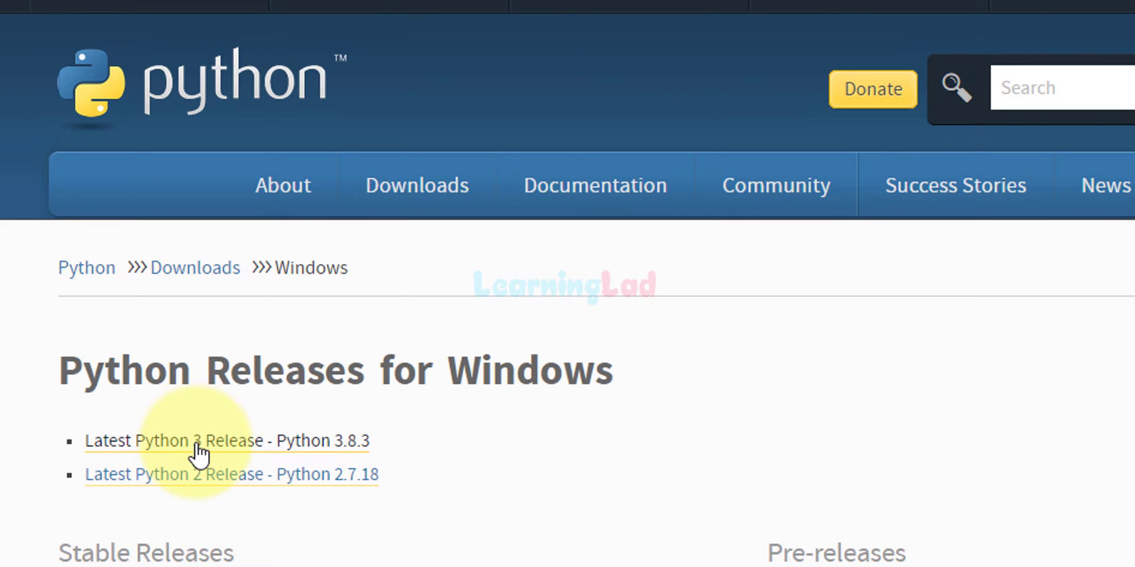
# - Open the Python 3.8.3 release page and scroll down to its Files list
pyautogui.click(259, 453)
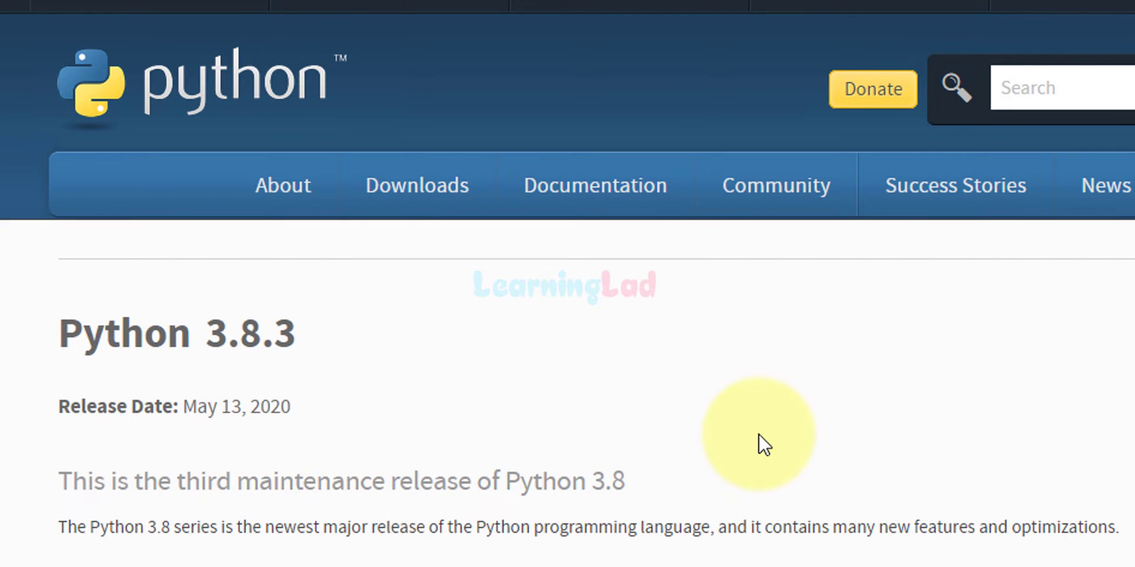
pyautogui.scroll(-3, 910, 485)
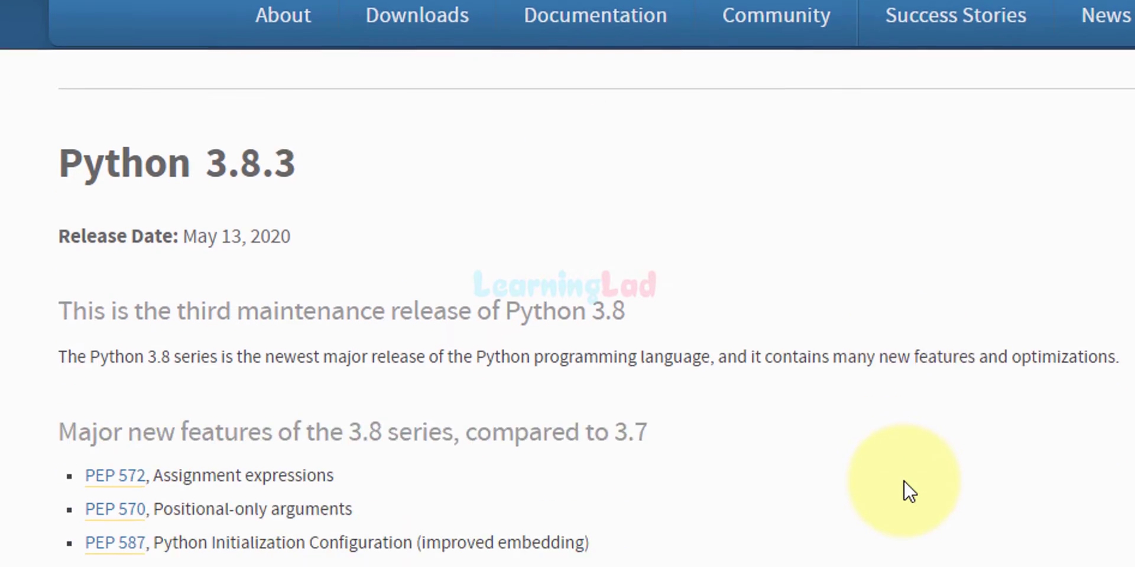
pyautogui.scroll(-1, 903, 480)
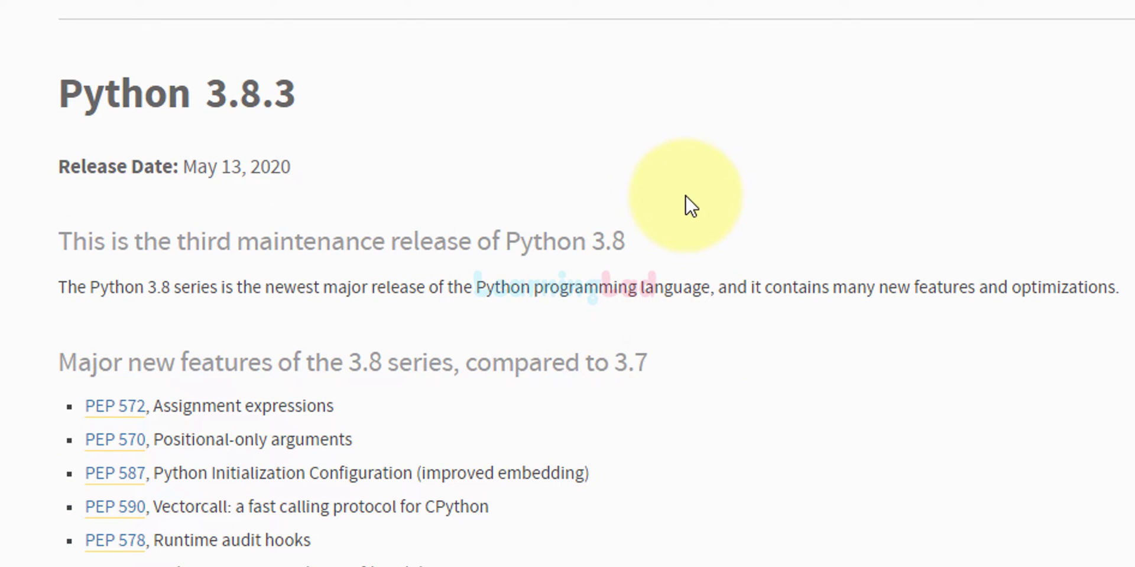
pyautogui.scroll(-14, 685, 195)
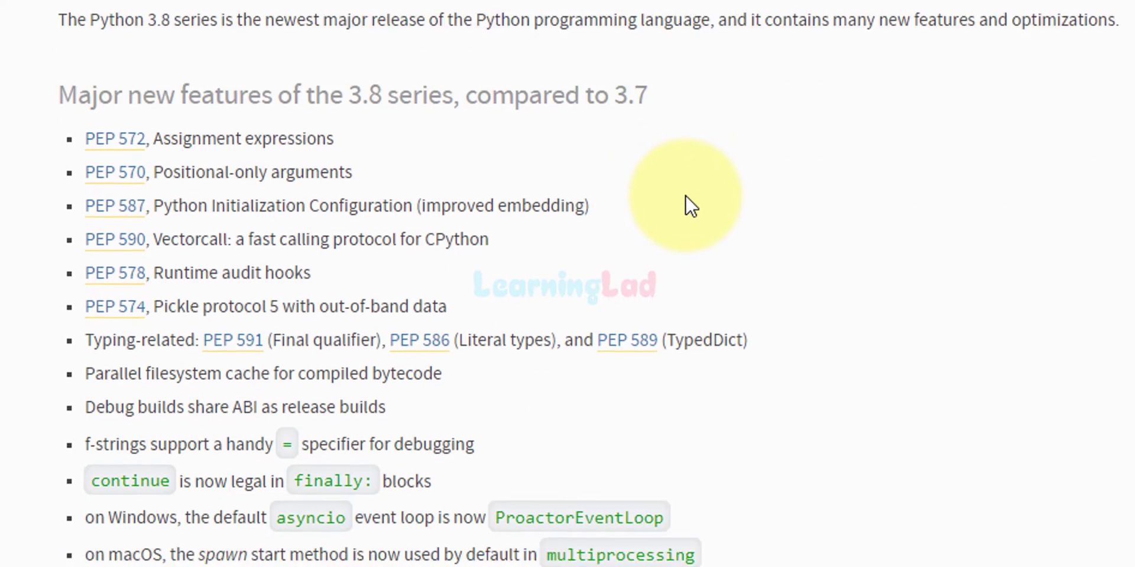
pyautogui.scroll(-20, 686, 194)
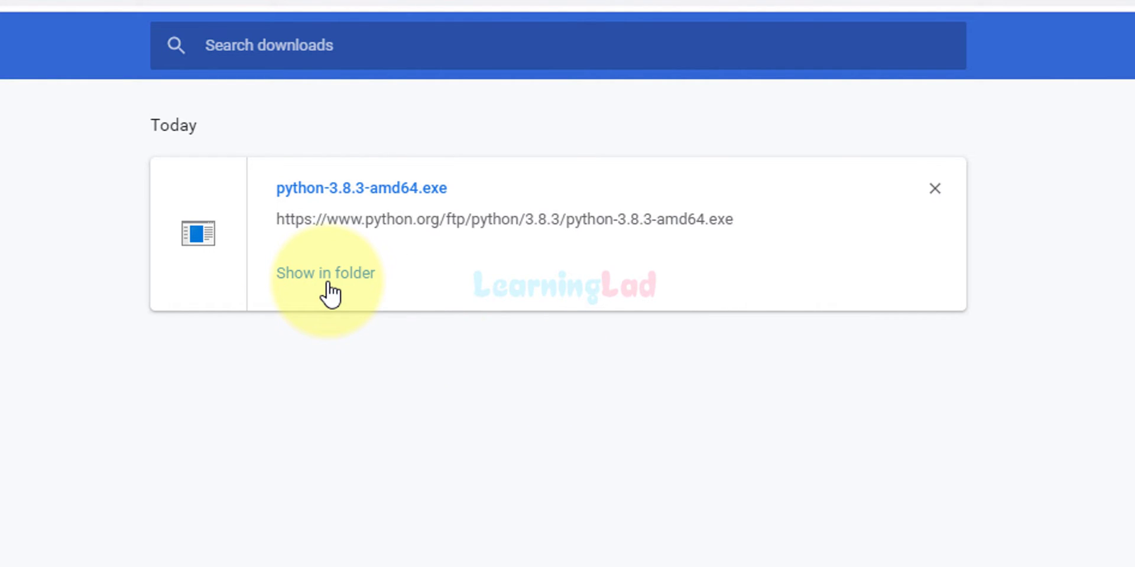
# - Show the downloaded python-3.8.3-amd64 installer in its Downloads folder
pyautogui.click(325, 273)
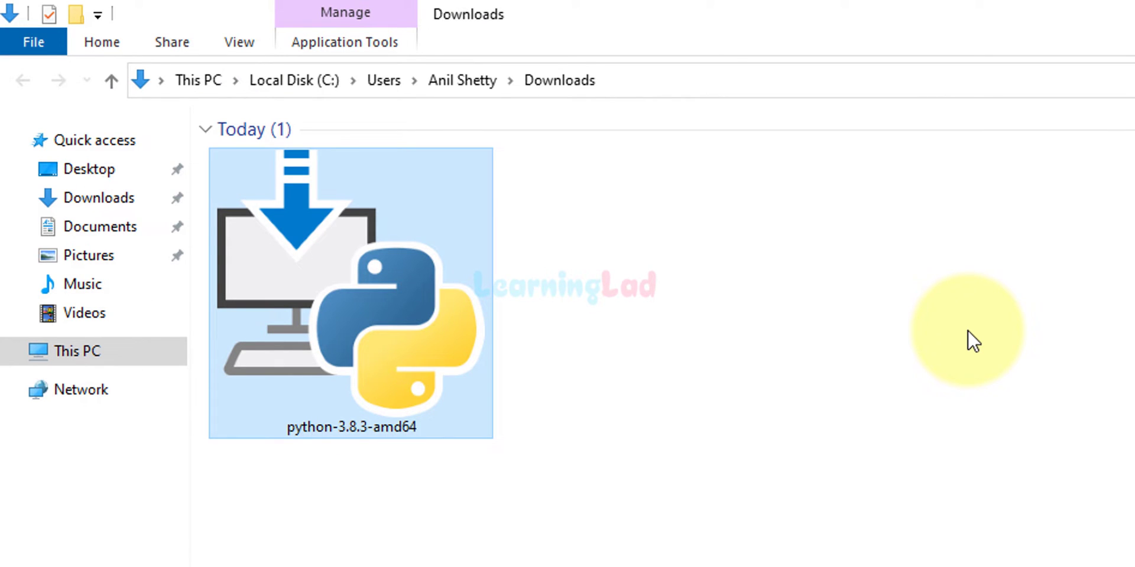
pyautogui.click(127, 199)
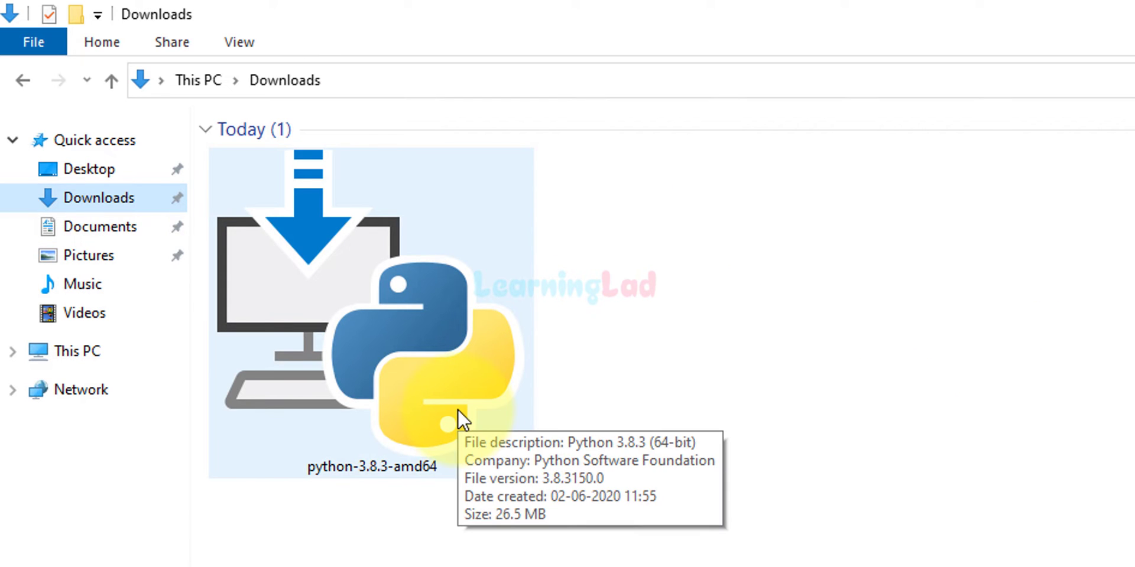
# - Run python-3.8.3-amd64 with Add Python 3.8 to PATH ticked and choose Install Now
pyautogui.doubleClick(458, 409)
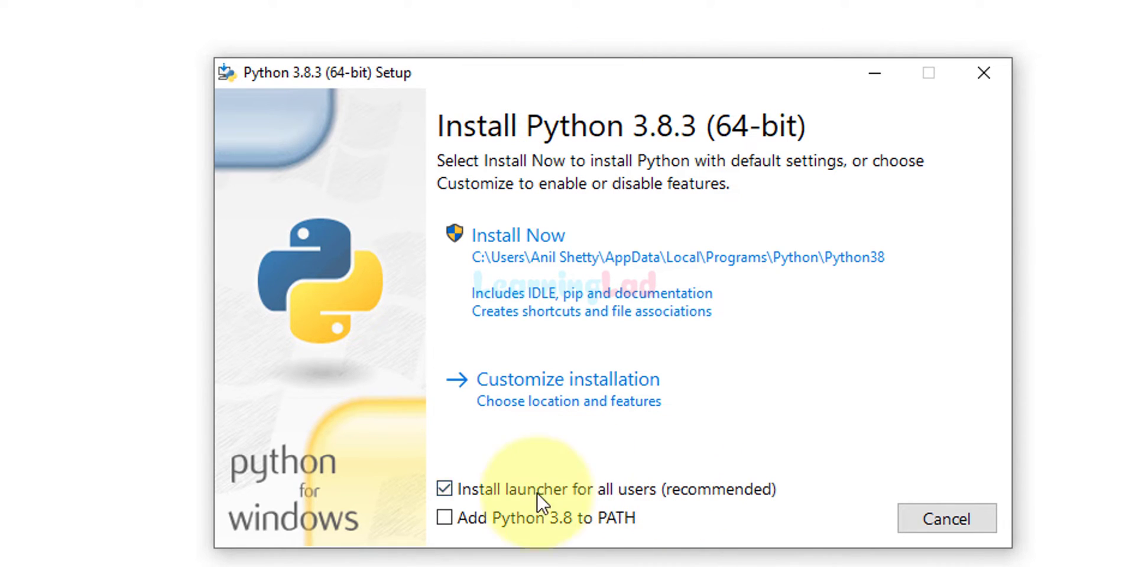
pyautogui.click(444, 524)
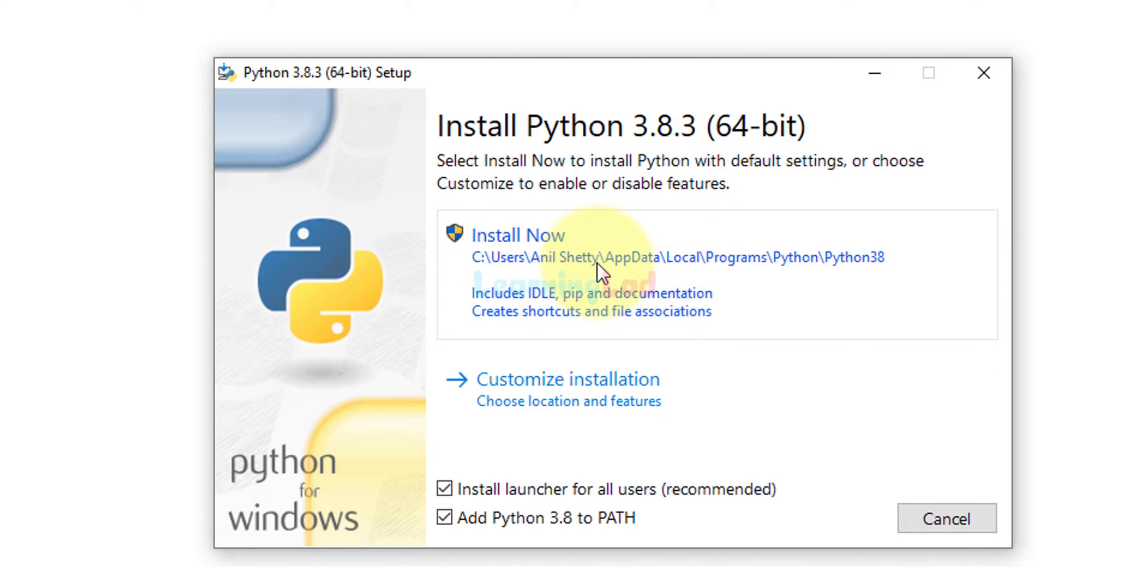
pyautogui.click(615, 271)
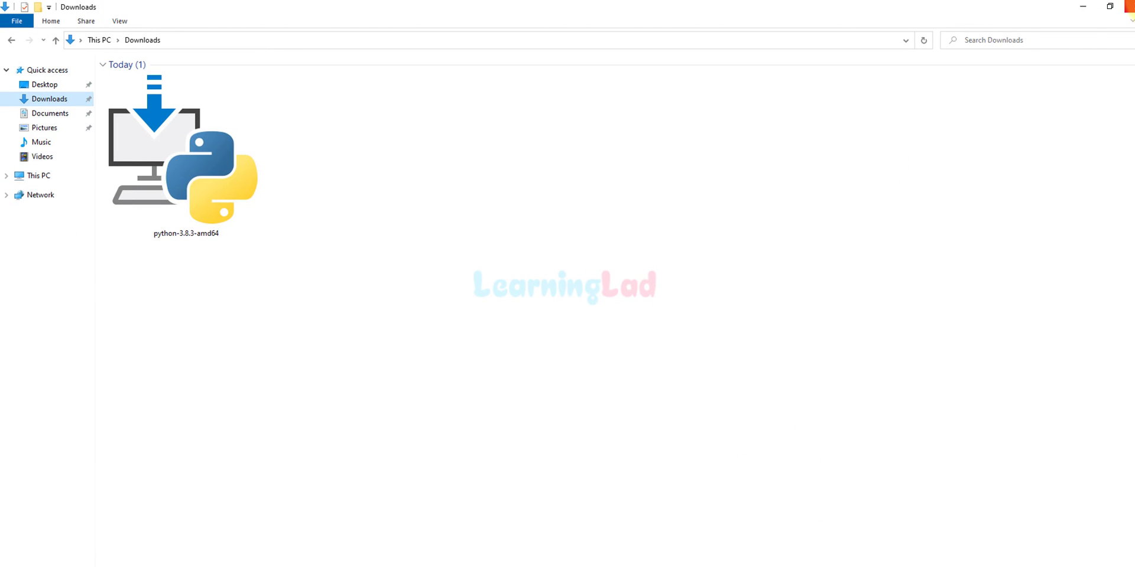
# - Close the File Explorer and Chrome windows
pyautogui.click(1128, 5)
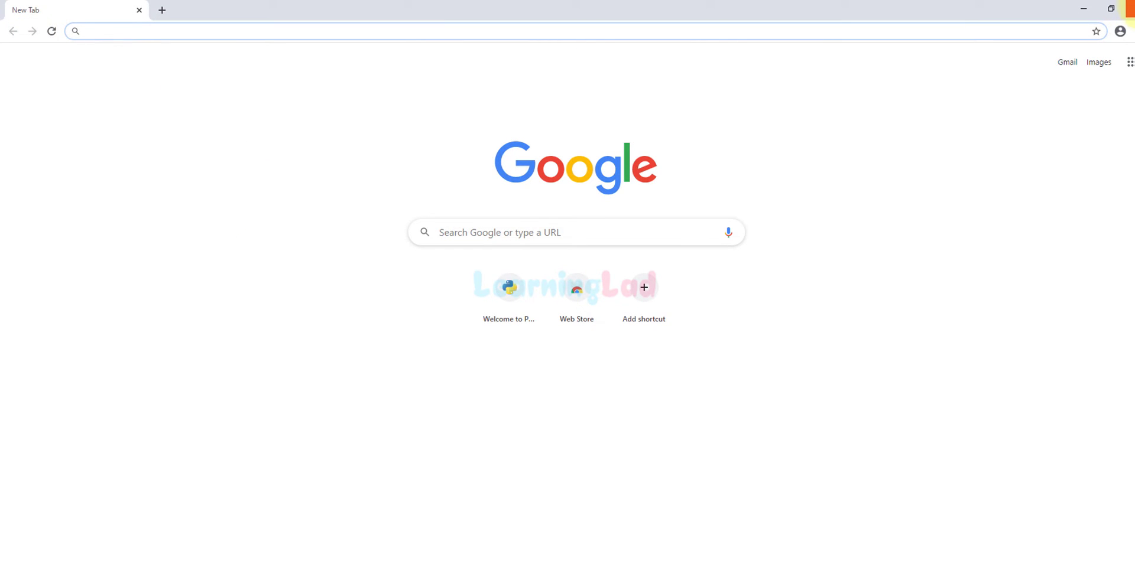
pyautogui.click(1128, 7)
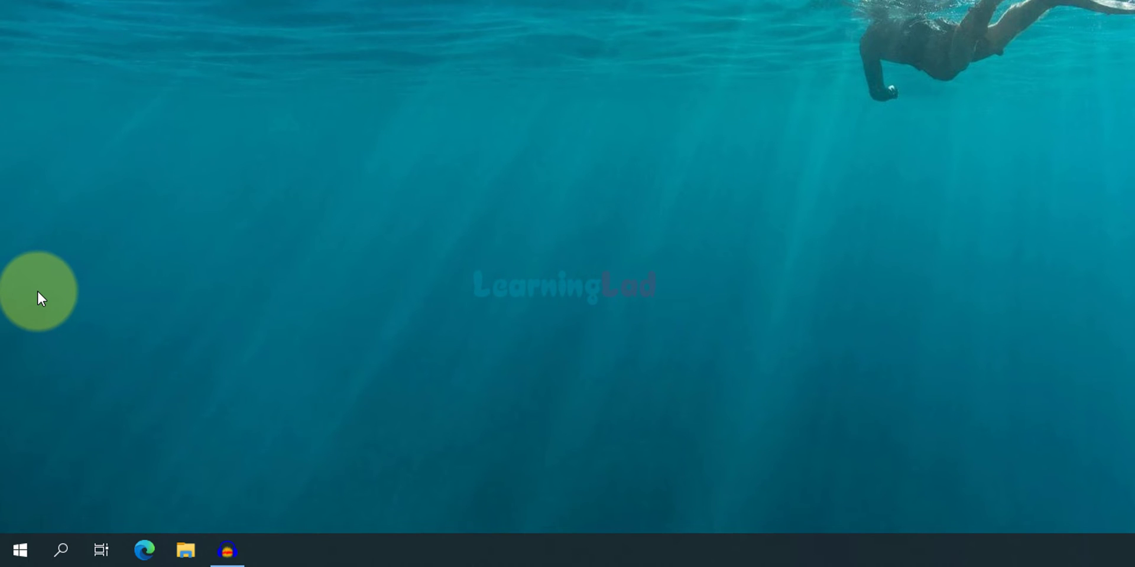
# - Start IDLE (Python 3.8 64-bit) from the Start menu and run print("Hello")
pyautogui.click(19, 551)
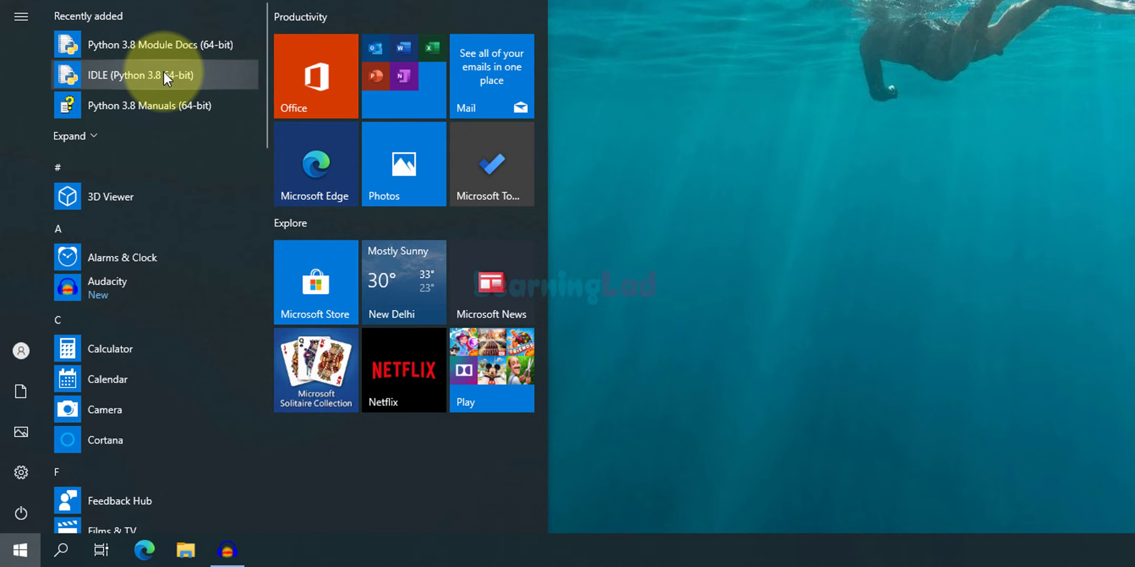
pyautogui.write('python')
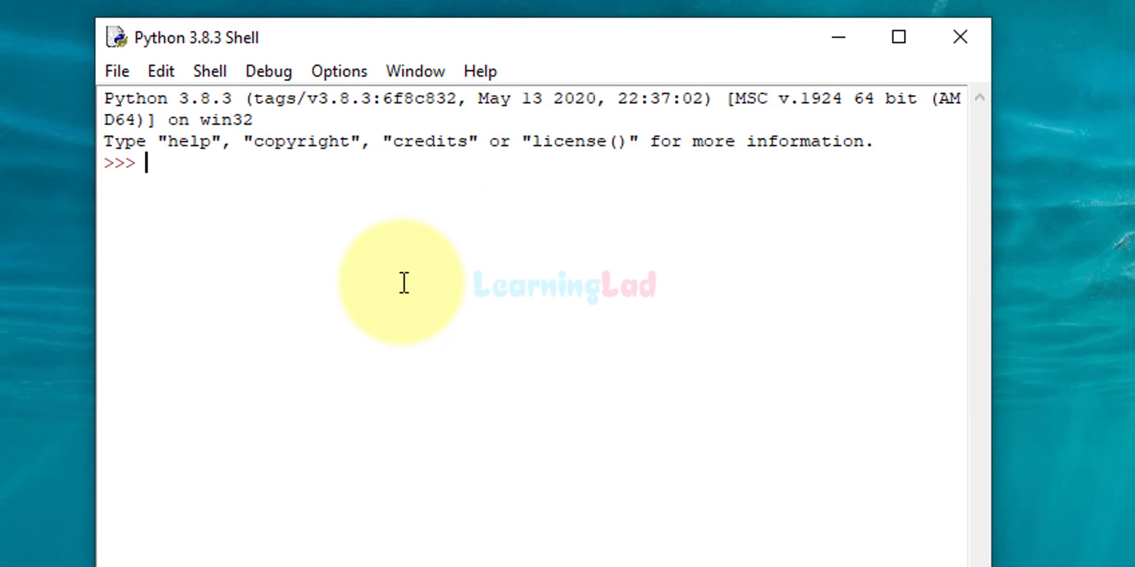
pyautogui.write('print()')
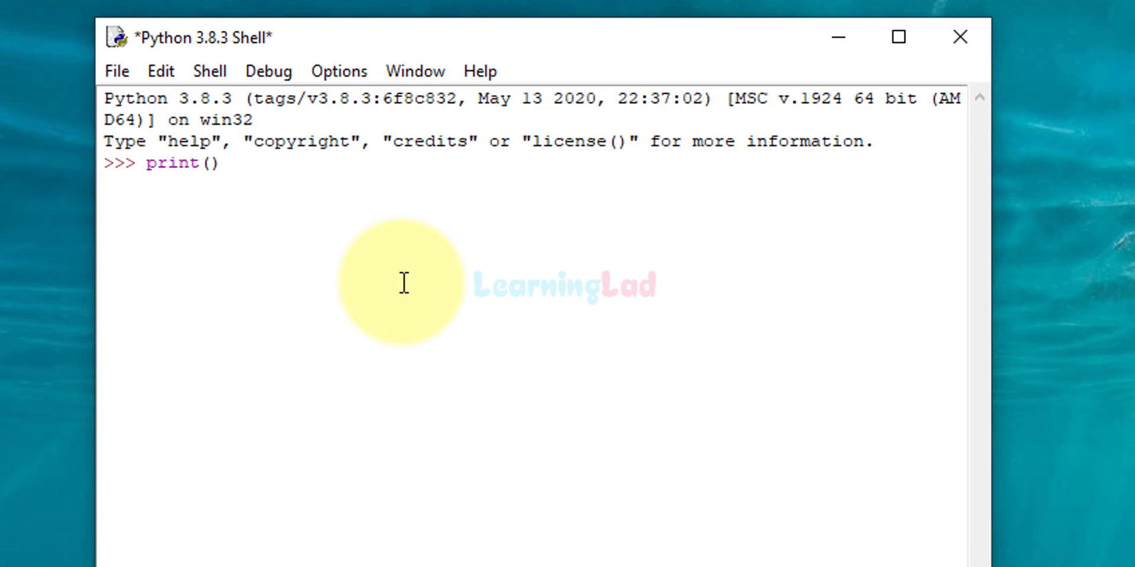
pyautogui.press('Left')
pyautogui.write('""')
pyautogui.press('Left')
pyautogui.write('Hello')
pyautogui.press('End')
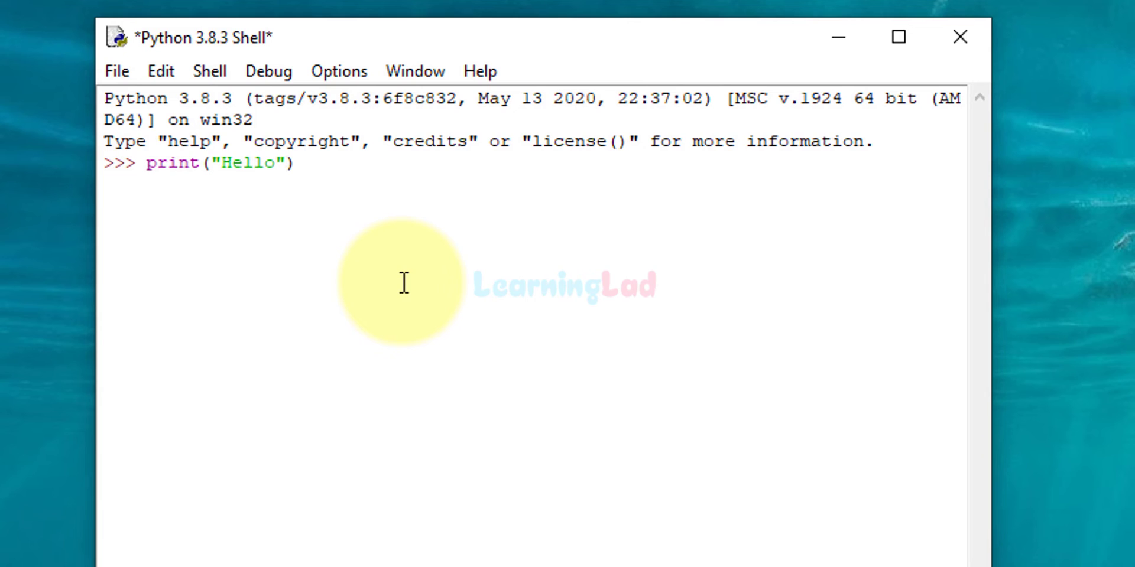
pyautogui.press('Return')
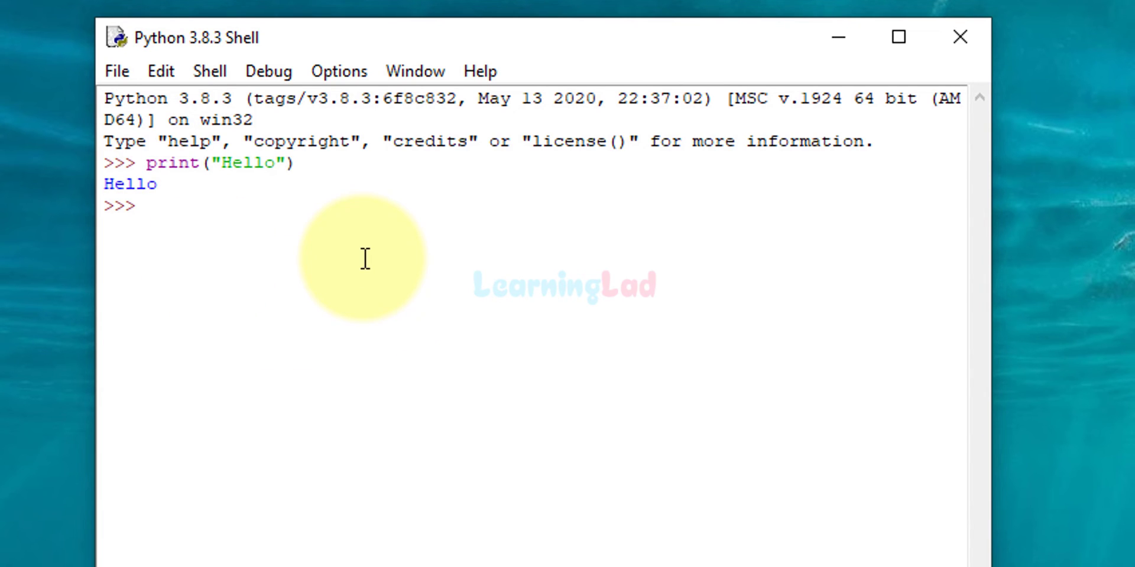
# - Close IDLE, open Command Prompt and run py -3 --version to see Python 3.8.3
pyautogui.click(974, 41)
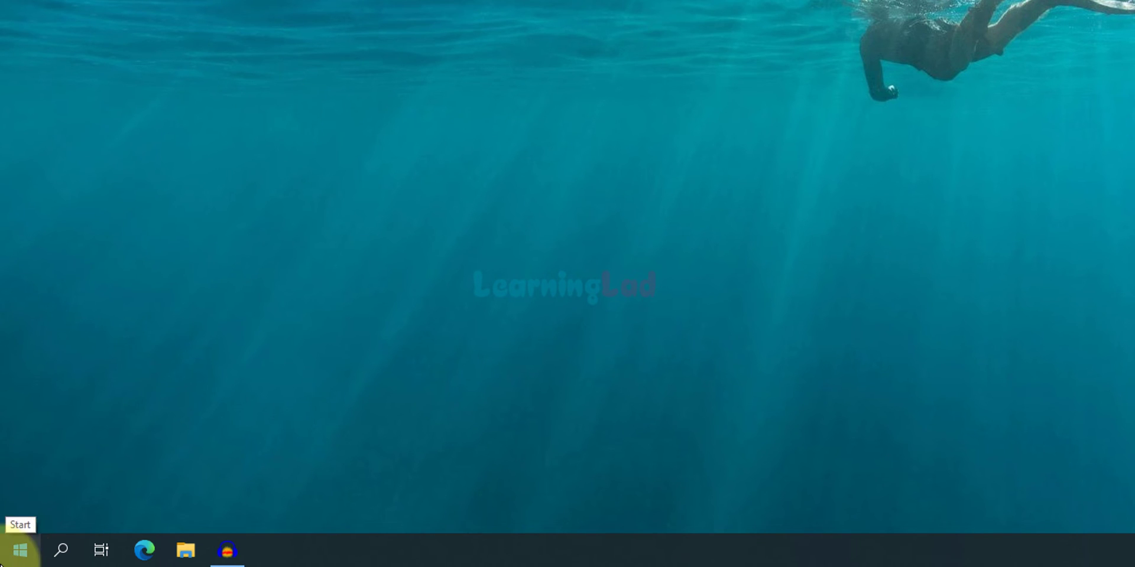
pyautogui.click(10, 555)
pyautogui.write('command')
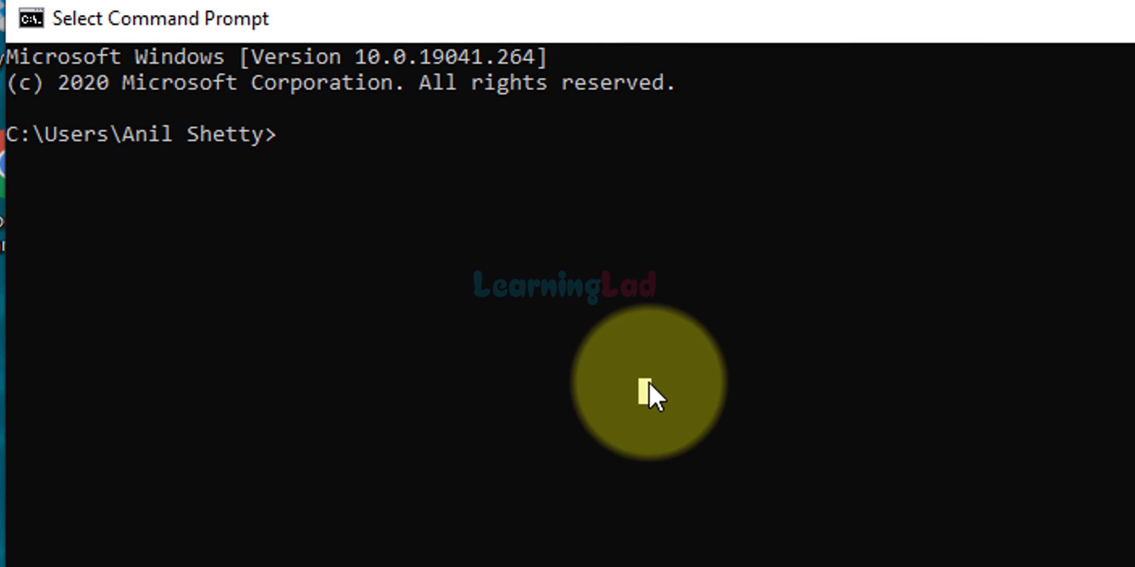
pyautogui.write('py ')
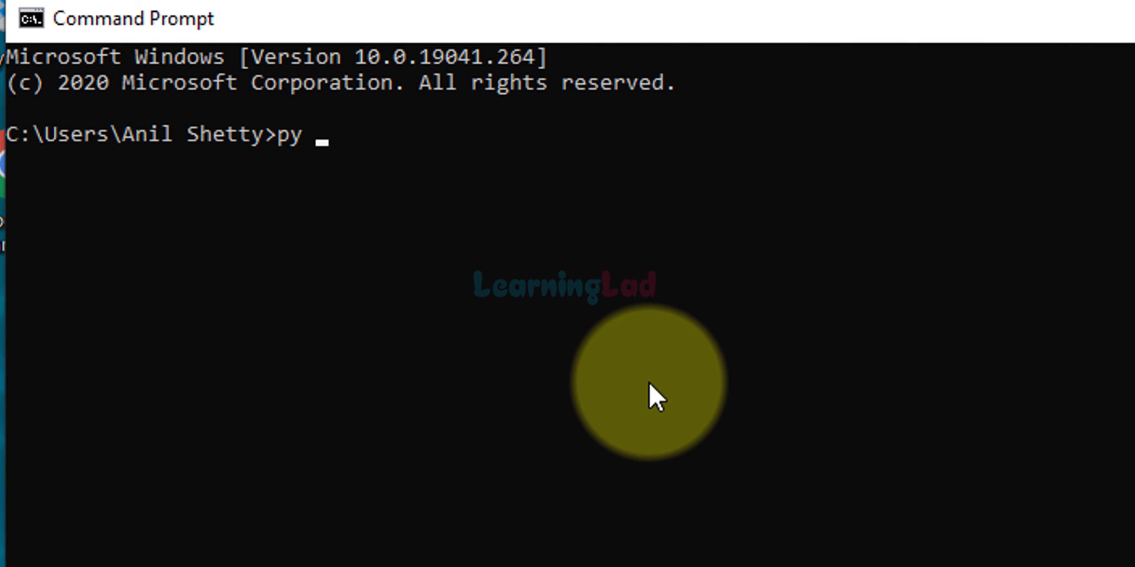
pyautogui.write('-3 --version')
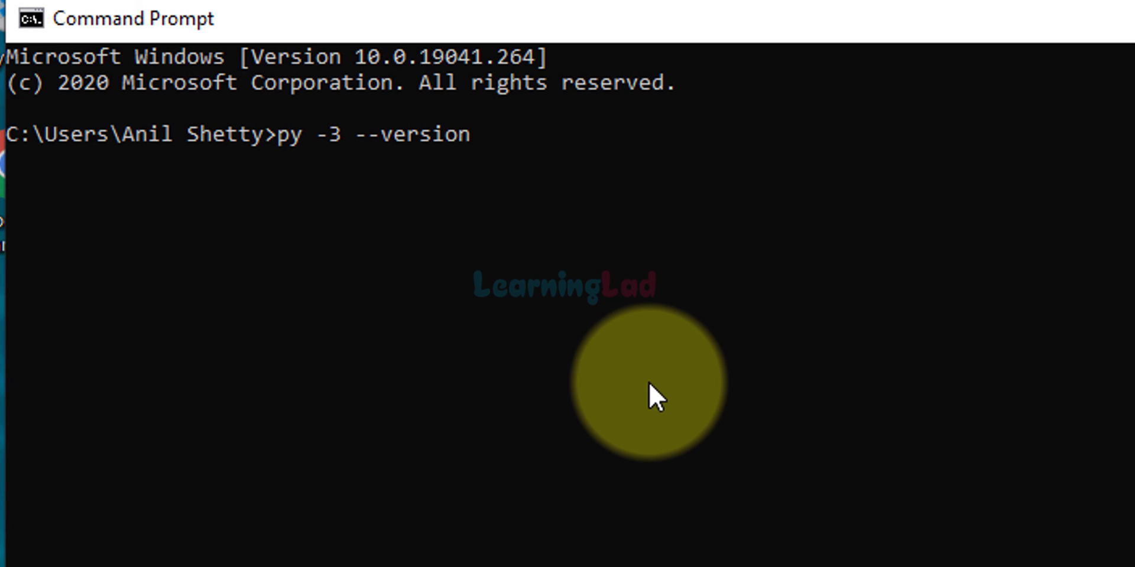
pyautogui.press('Return')
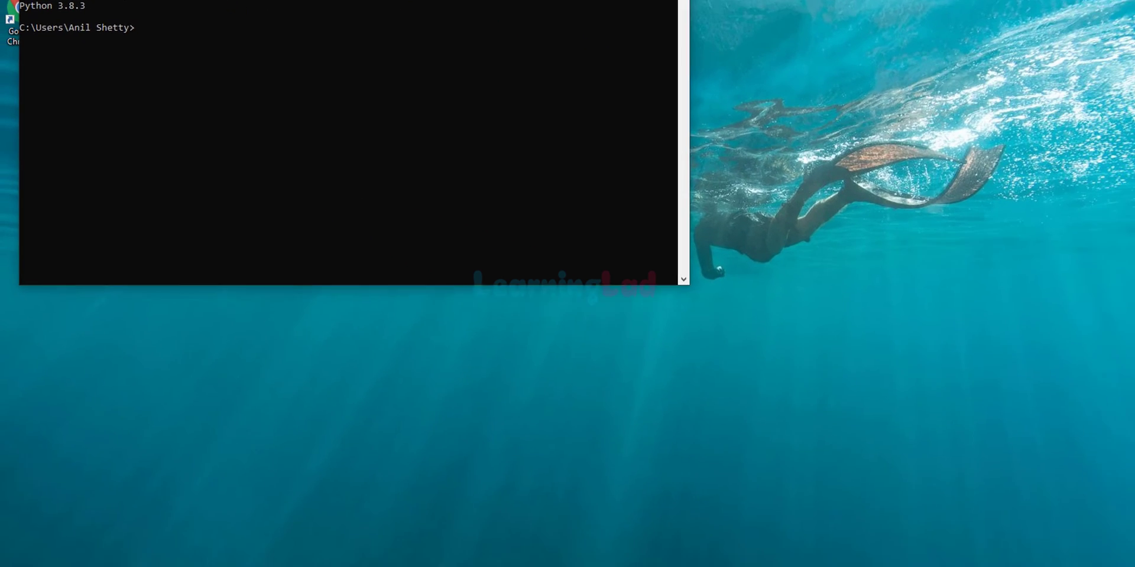
pyautogui.press('super+d')
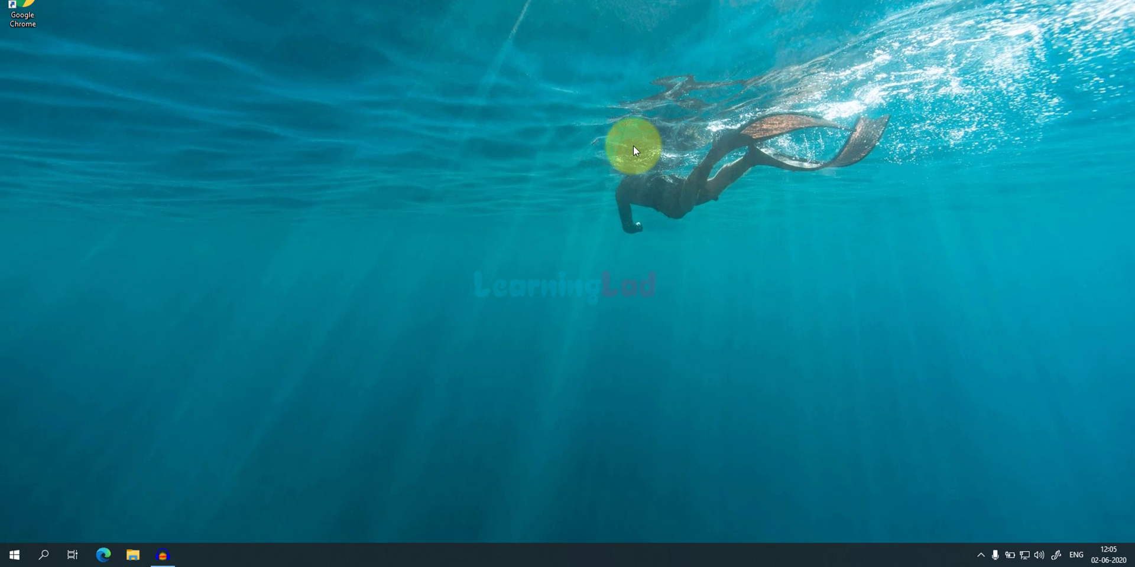